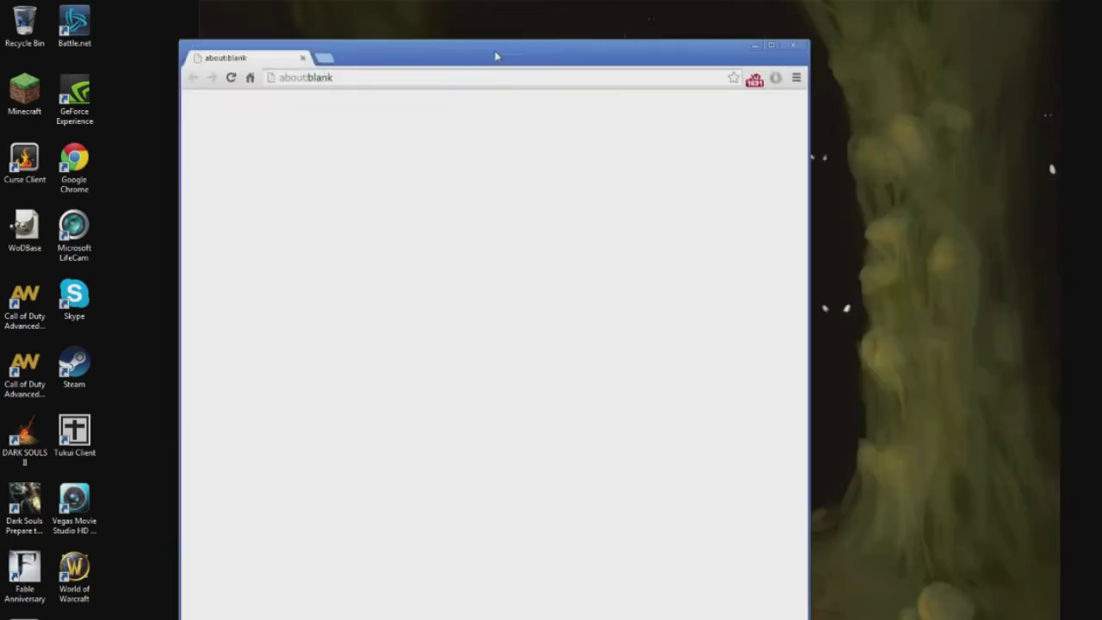
Go to google.com and search for "dsfix"
left_click(560, 68)
type("google.com")
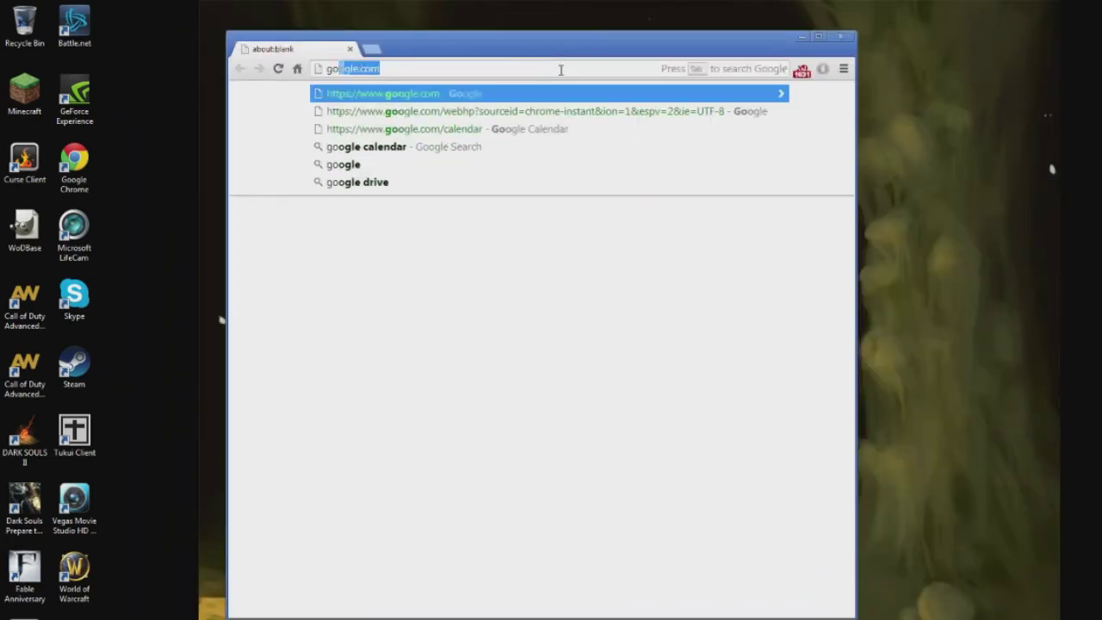
key("Return")
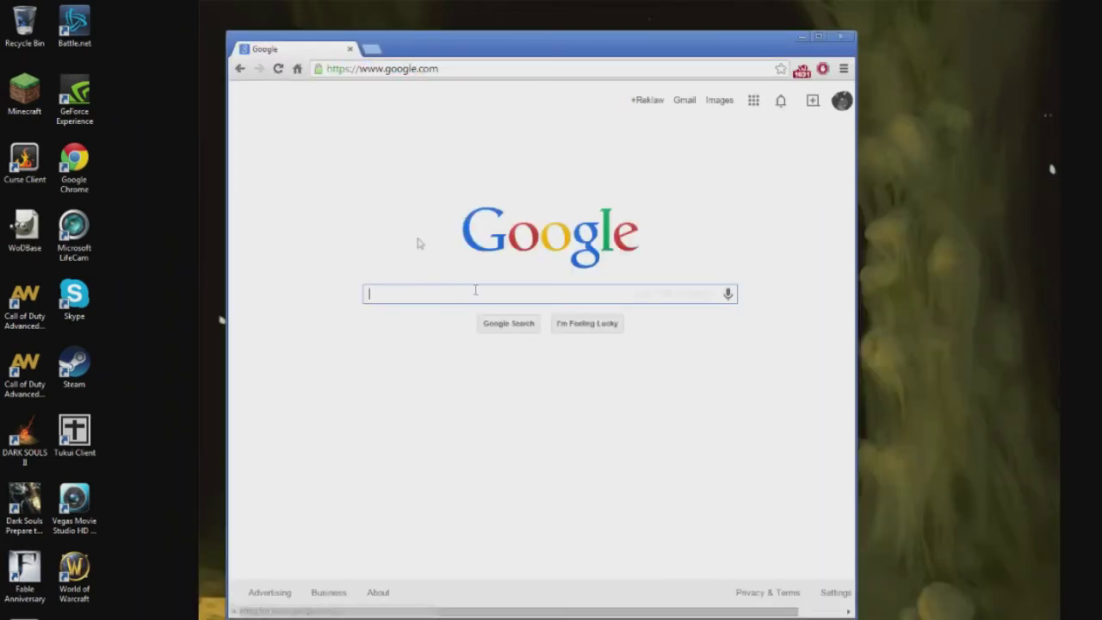
type("d")
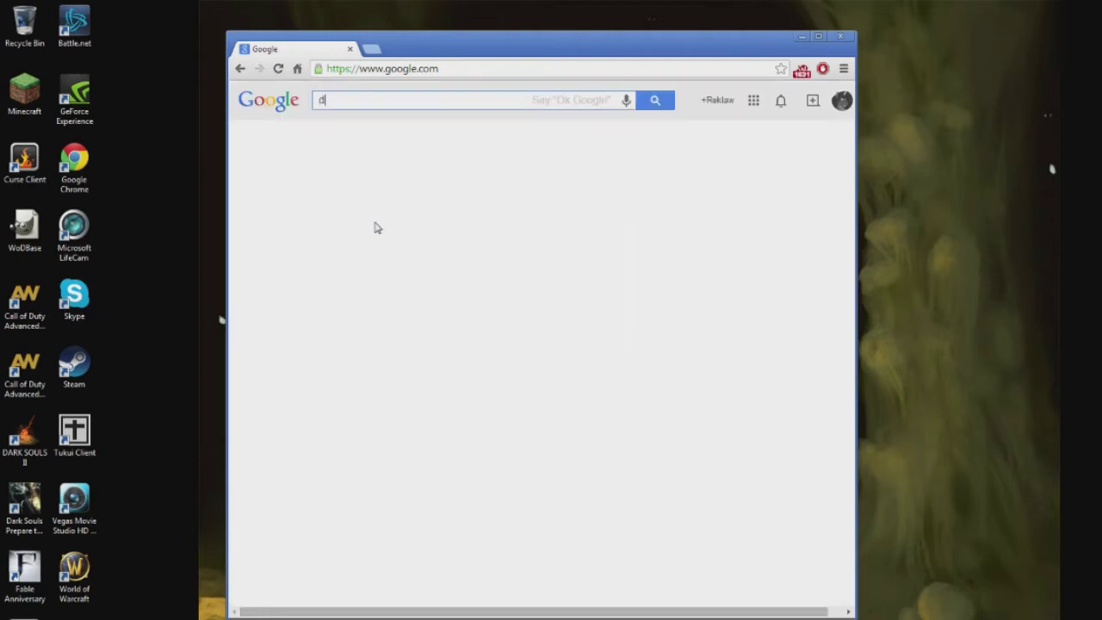
type("sfix")
key("Return")
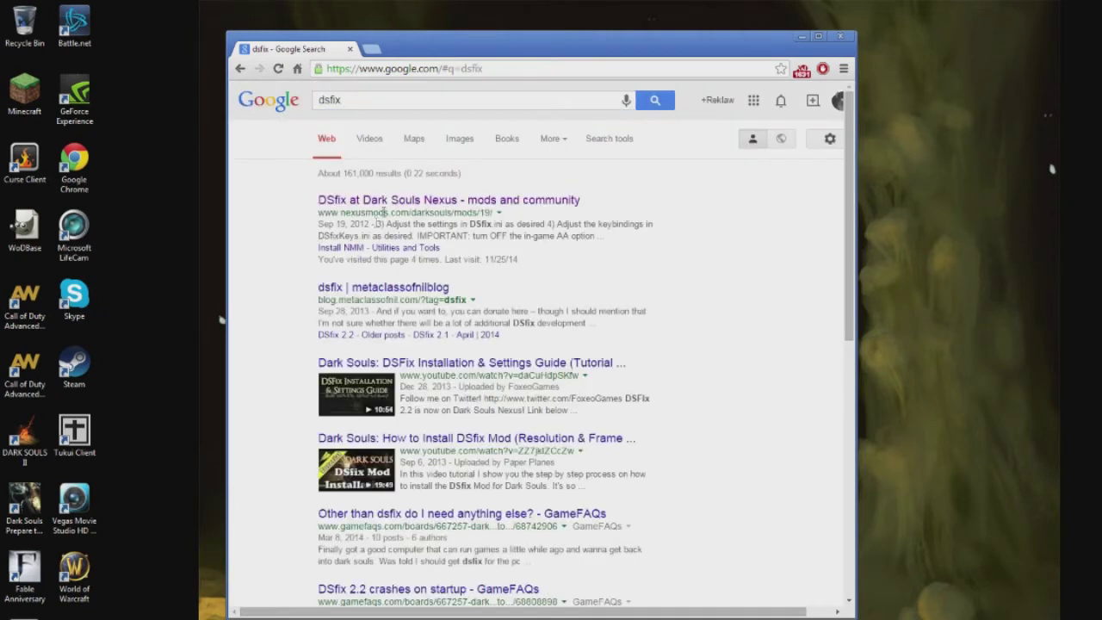
Open the DSfix page on Dark Souls Nexus, look over its download option and usage instructions, and close the browser
left_click(426, 203)
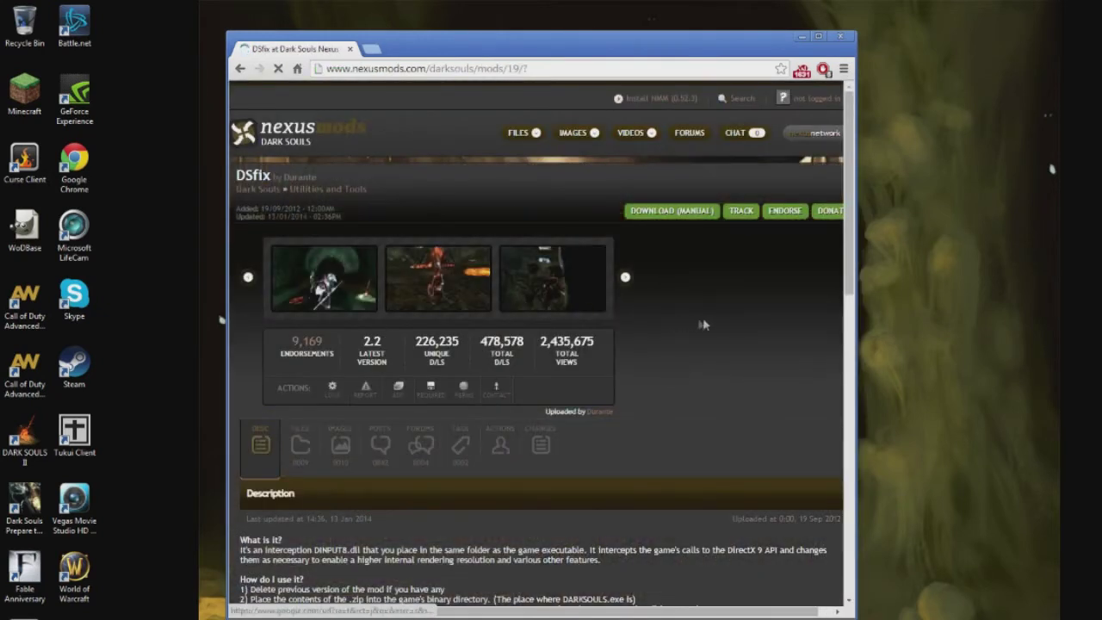
scroll(710, 327, "down", 1)
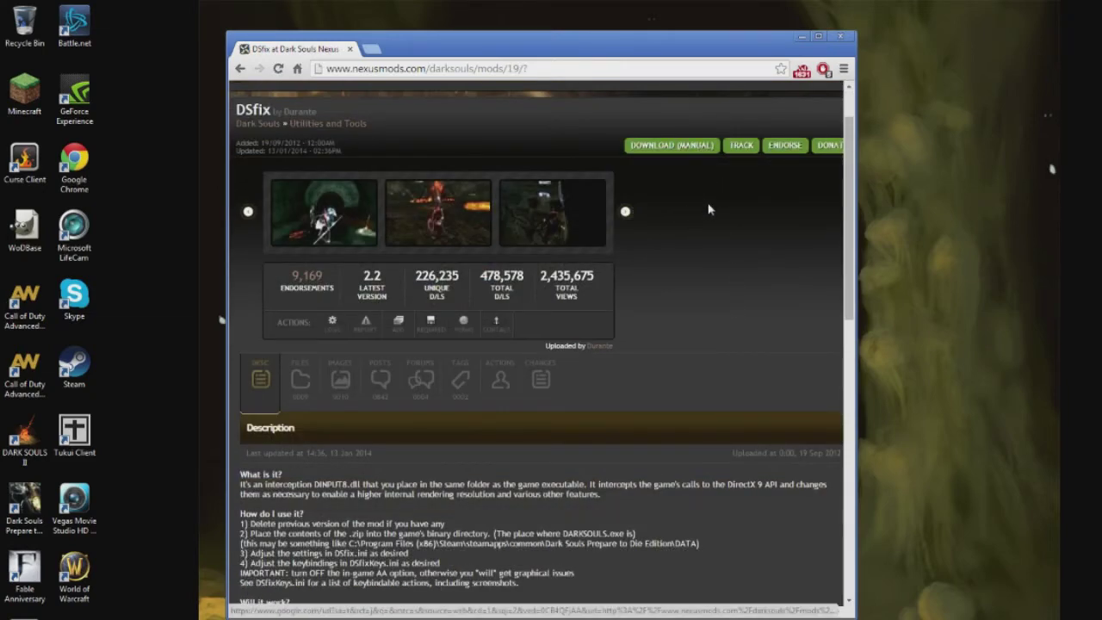
left_click(837, 38)
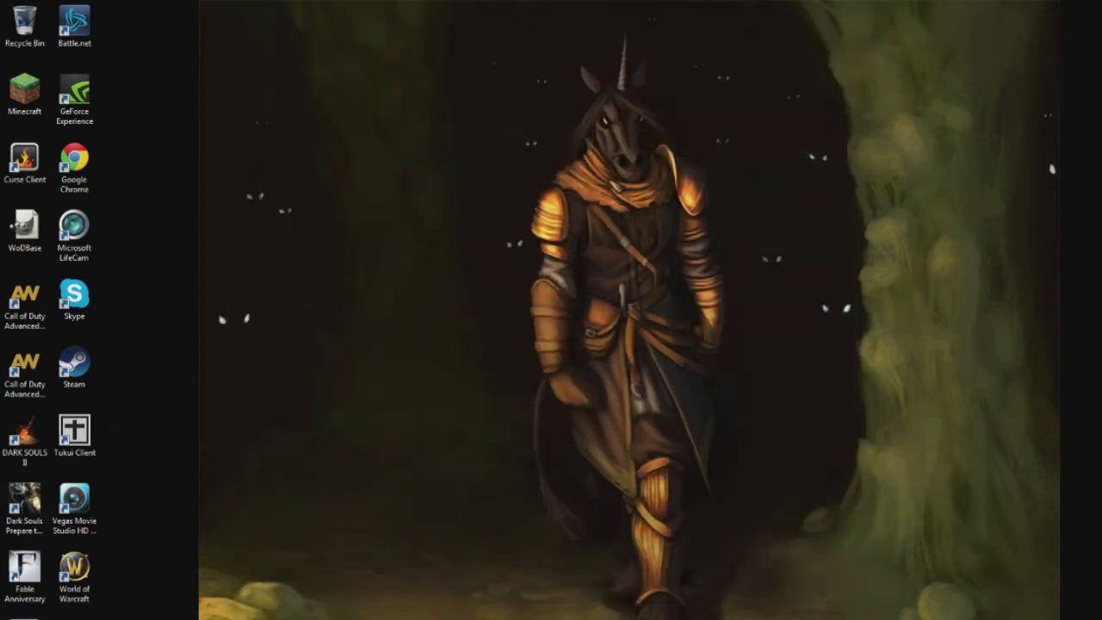
In Windows Explorer, open the folder F:\SteamLibrary\SteamApps\common\Dark Souls Prepare to Die Edition\DATA
key("super+e")
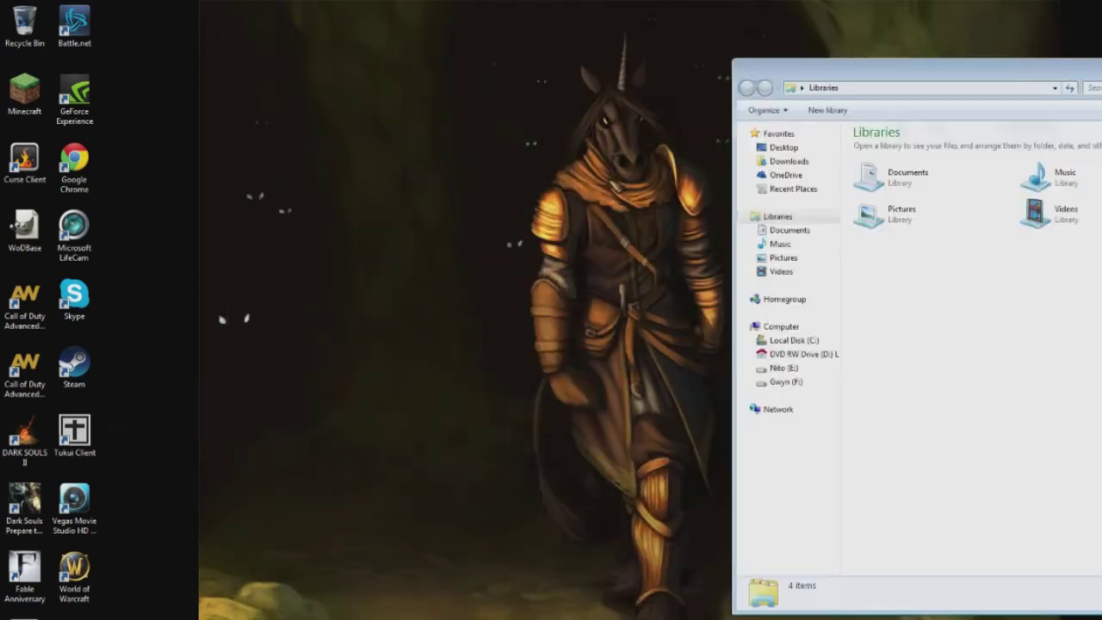
left_click(796, 383)
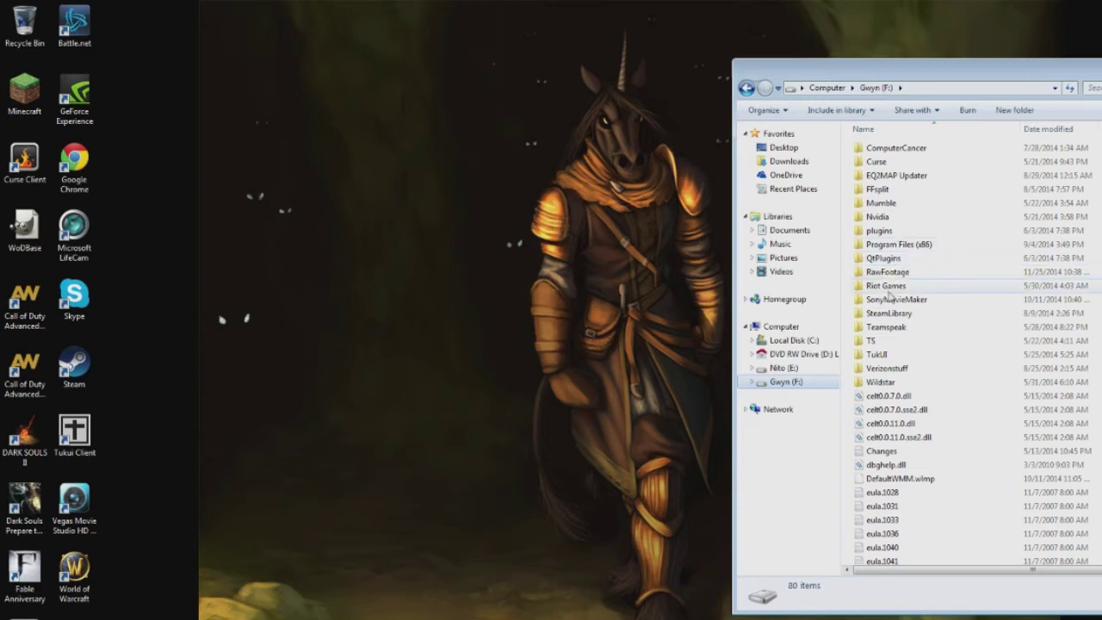
double_click(890, 315)
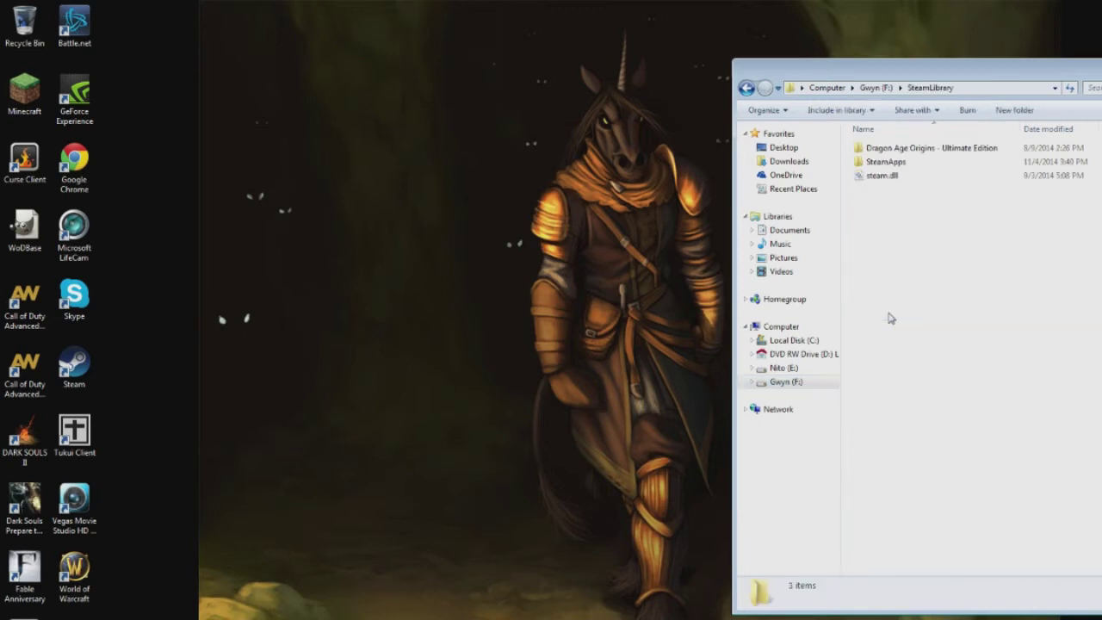
double_click(880, 162)
double_click(883, 148)
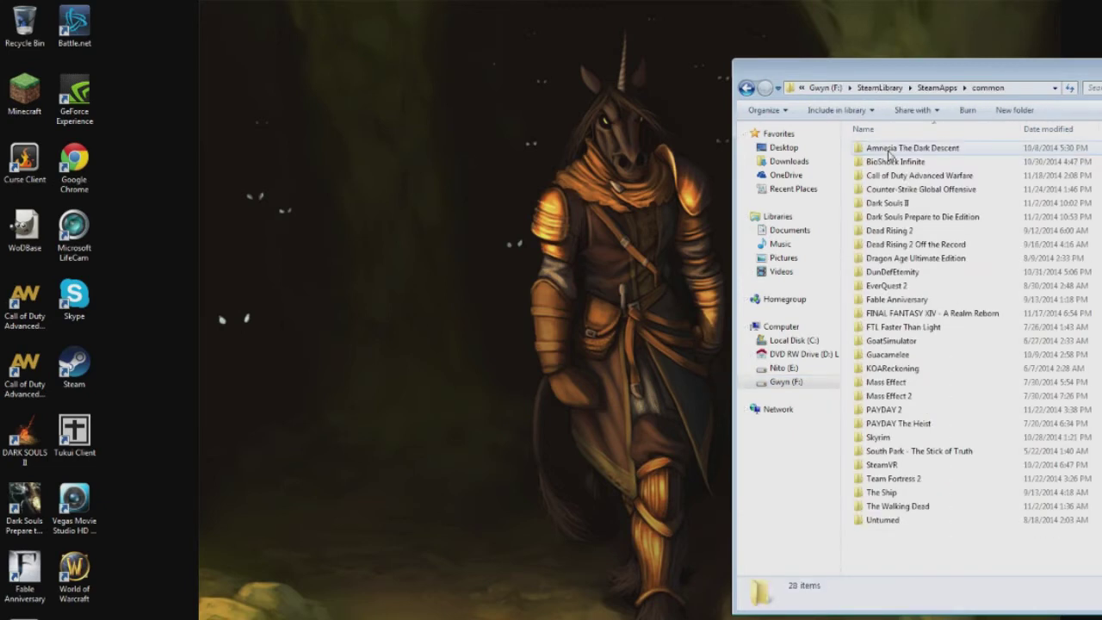
double_click(905, 220)
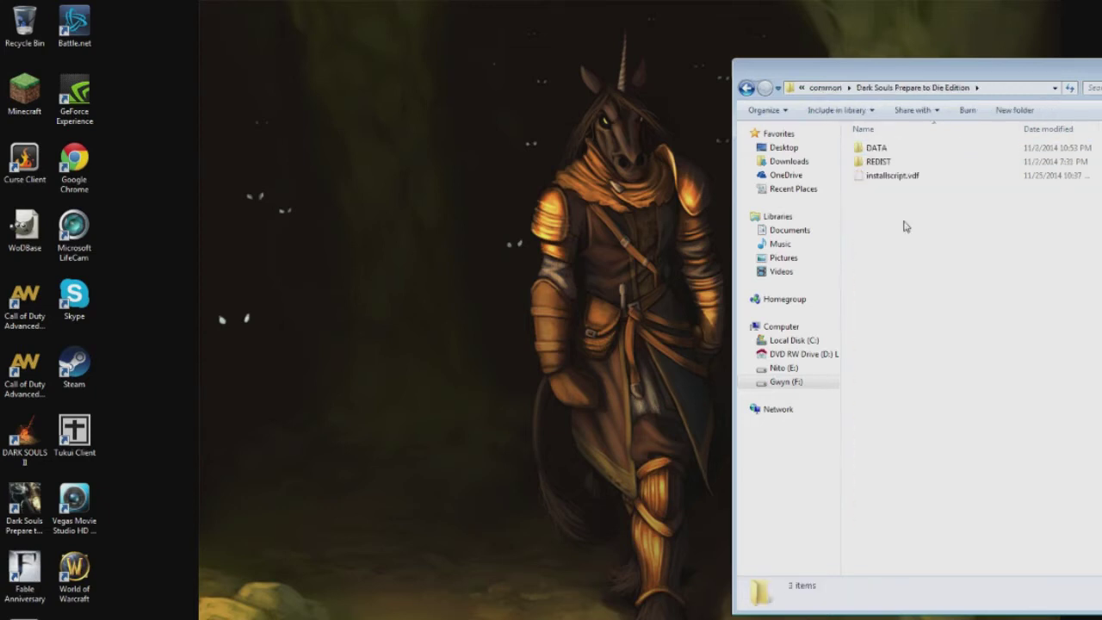
double_click(883, 151)
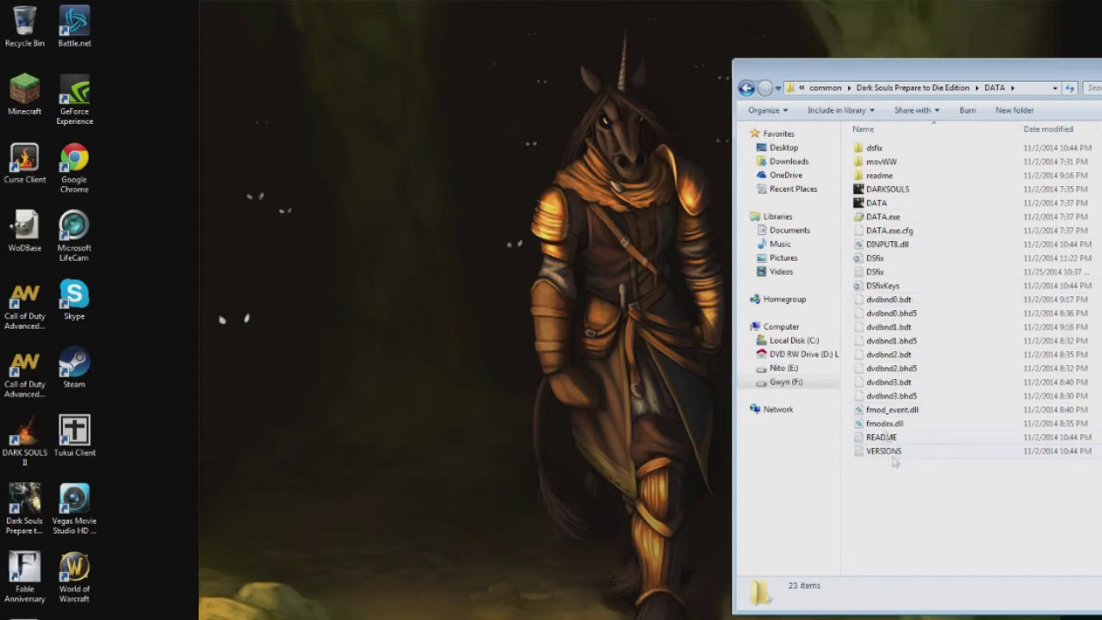
Open the DSfix configuration settings file in Notepad and look through its options to the end
double_click(894, 260)
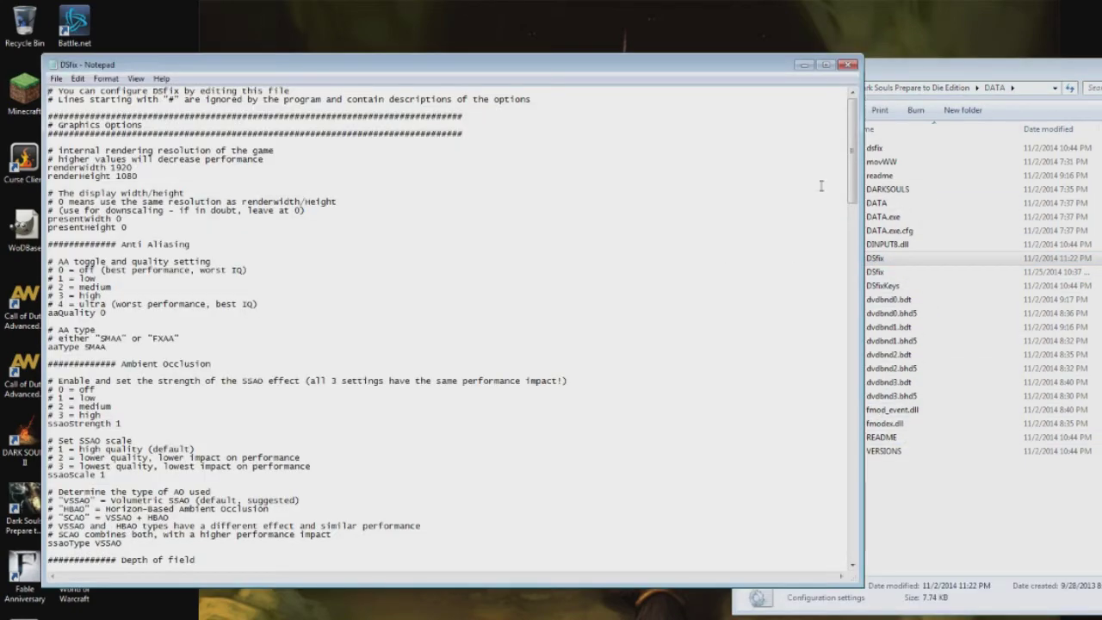
left_click_drag(852, 169, 841, 272)
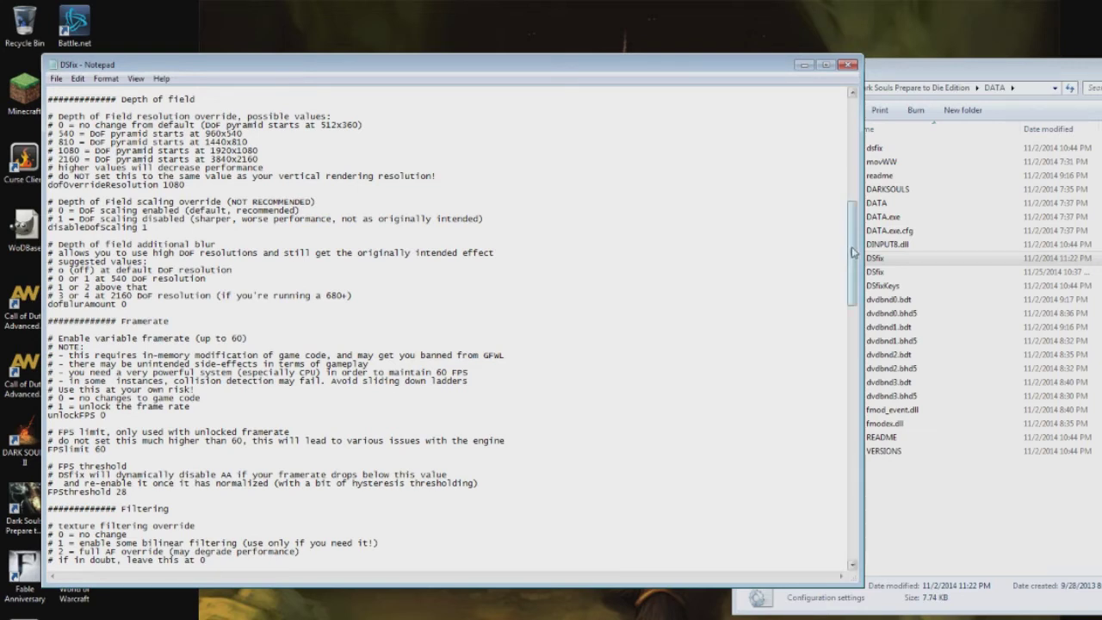
left_click_drag(852, 252, 852, 503)
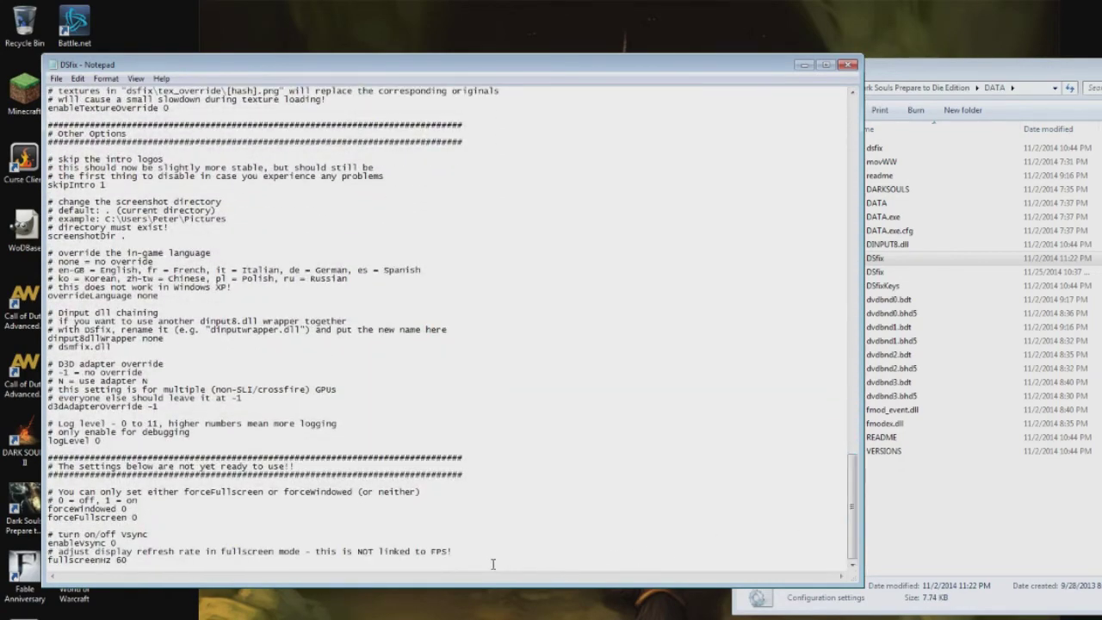
Copy the entire text of the DSfix configuration file to the clipboard and clear the selection
left_click_drag(469, 566, 48, 86)
right_click(90, 112)
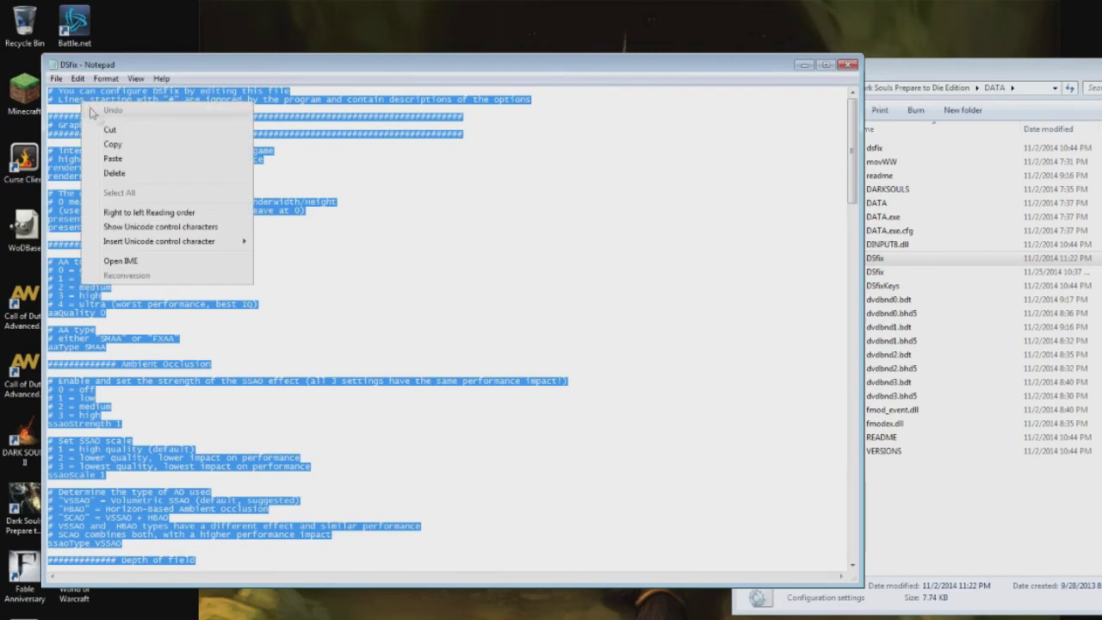
left_click(110, 144)
left_click(611, 265)
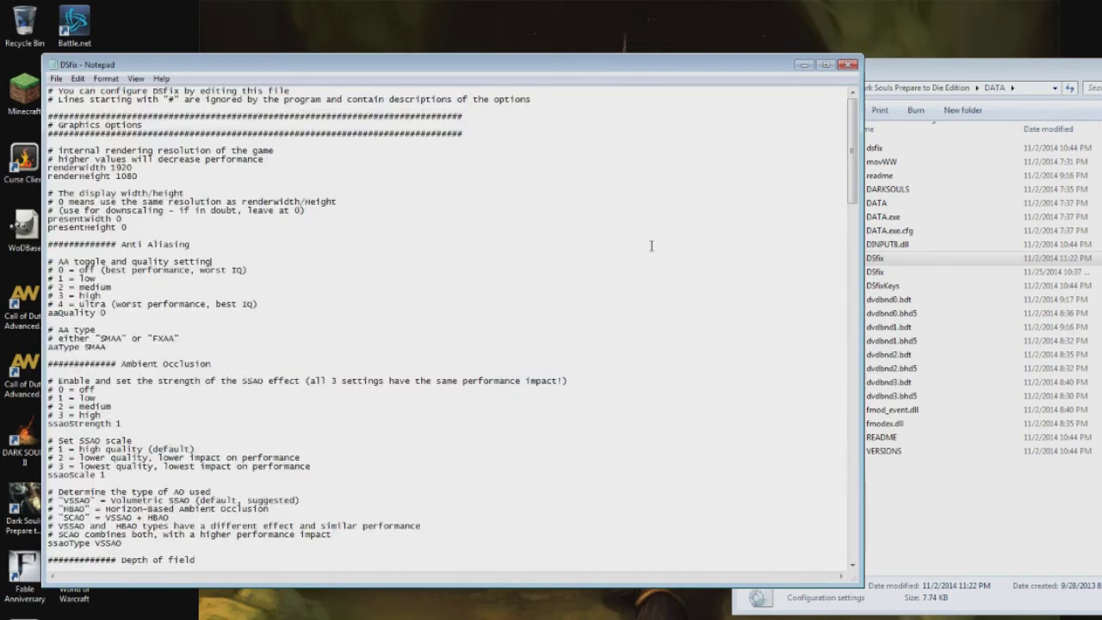
Set dofOverrideResolution to 2160 in the Depth of field section and save the DSfix file
scroll(637, 245, "down", 9)
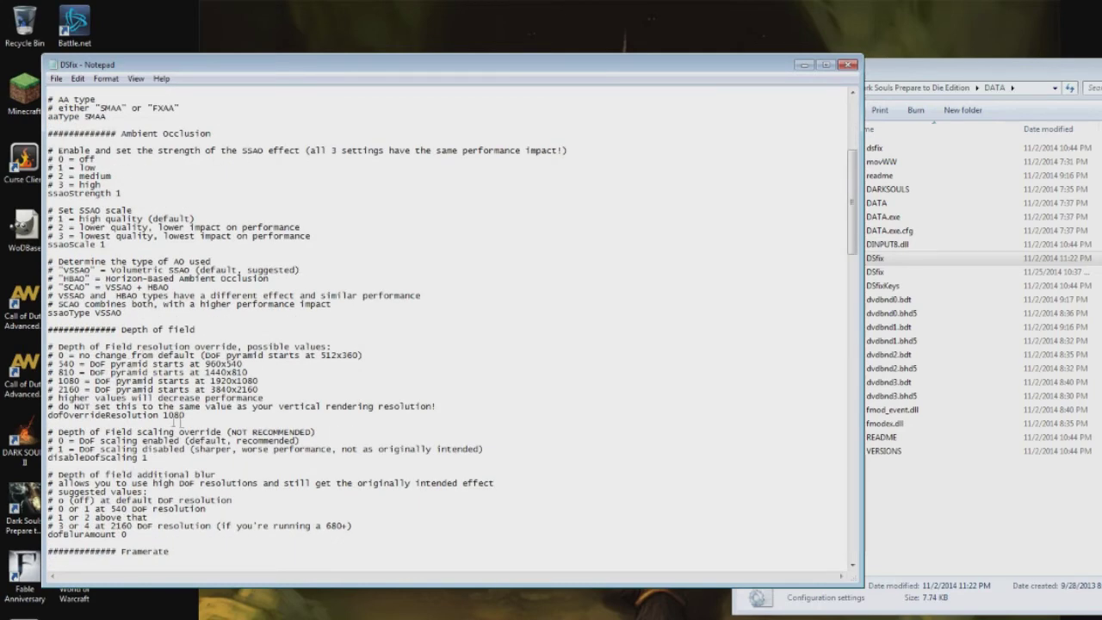
left_click_drag(185, 416, 162, 416)
type("215")
type("0")
left_click(56, 79)
left_click(76, 123)
Check the DSfix settings from the graphics options through the HUD options, and close the file and the DATA folder window
scroll(145, 176, "up", 9)
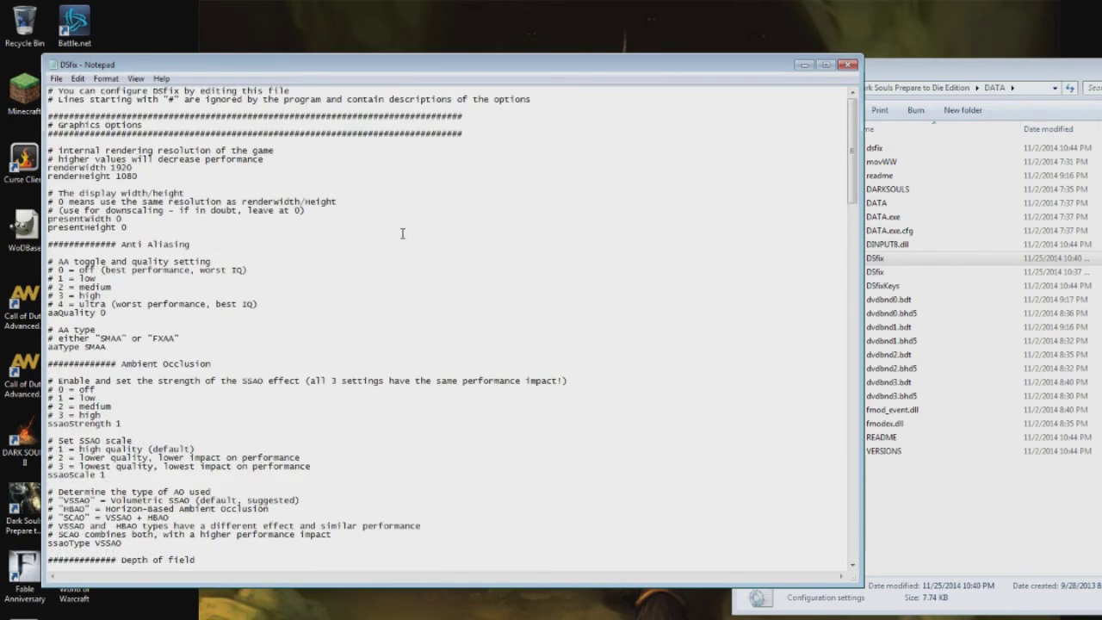
scroll(403, 232, "down", 20)
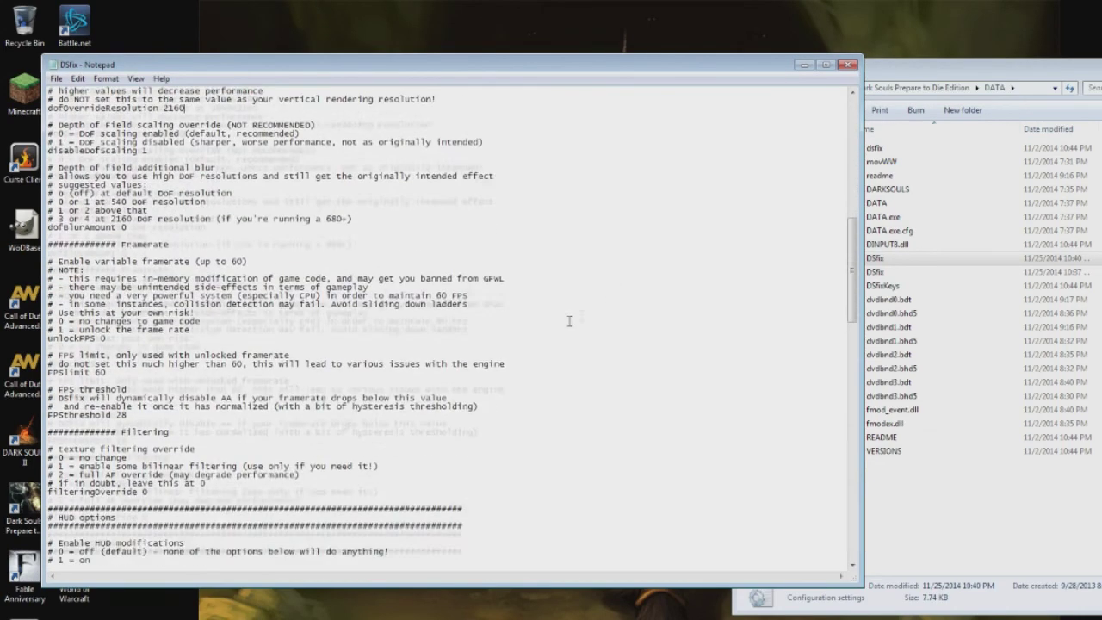
scroll(487, 315, "down", 4)
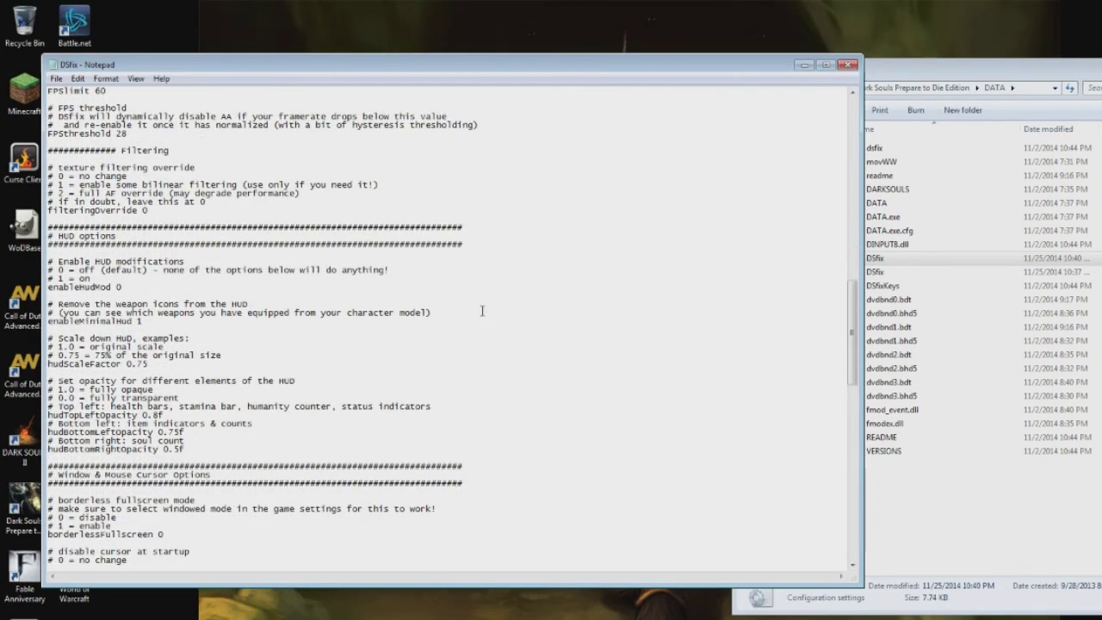
left_click(848, 64)
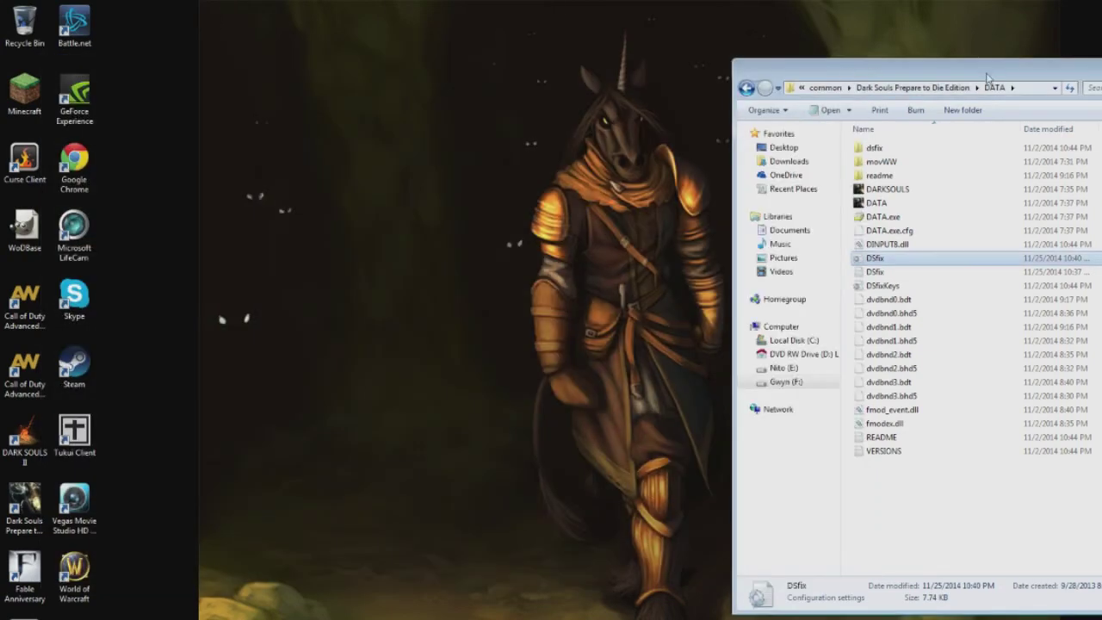
key("alt+F4")
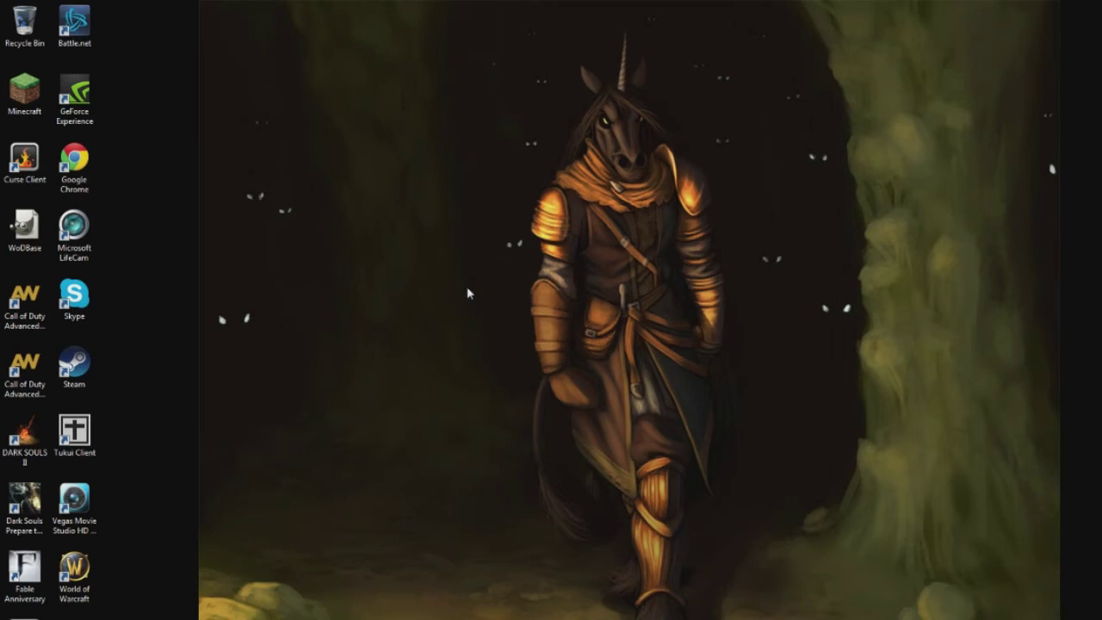